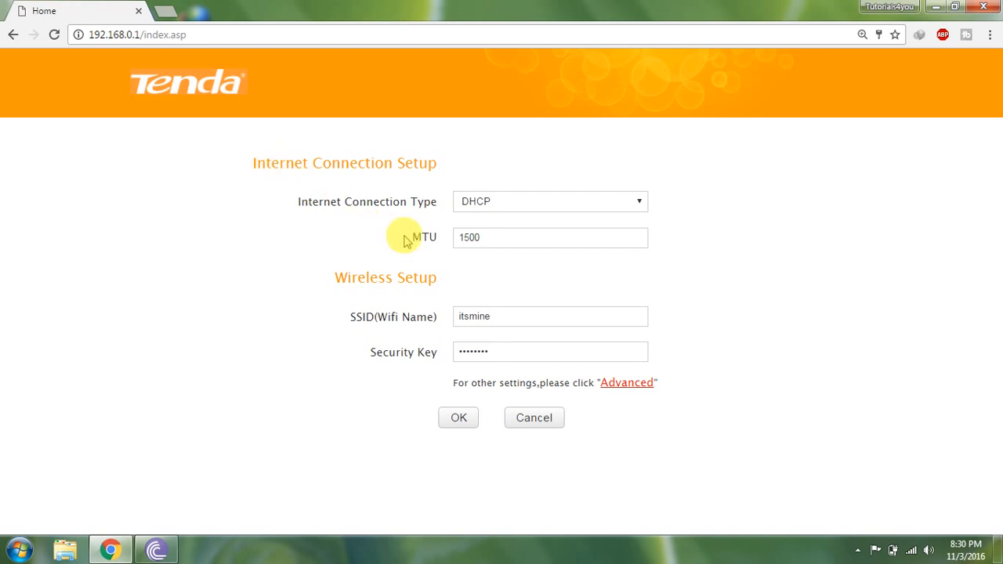
Reload the router admin page at 192.168.0.1.
{"action": "left_click", "coordinate": [519, 421]}
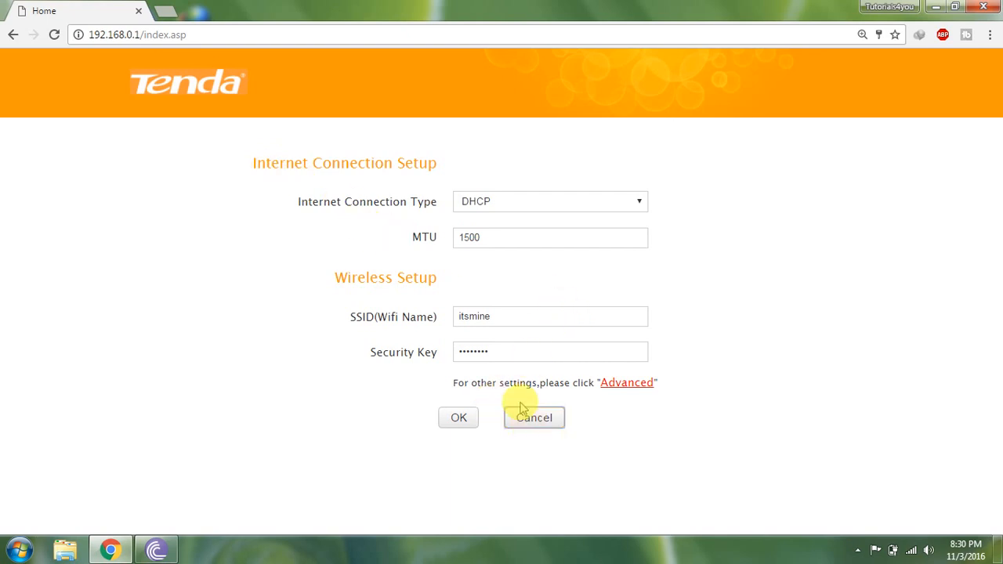
{"action": "left_click", "coordinate": [125, 35]}
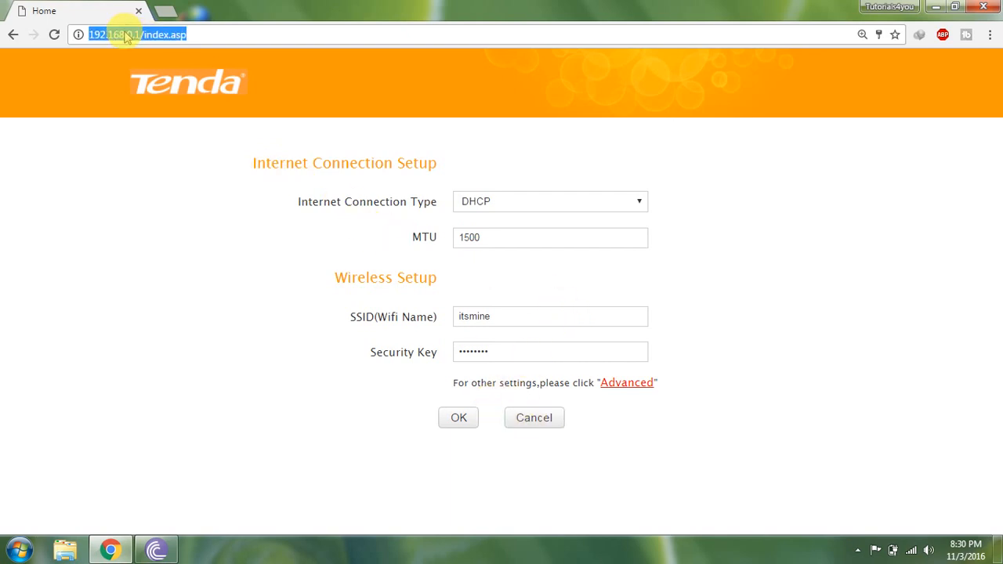
{"action": "type", "text": "1"}
{"action": "key", "text": "Return"}
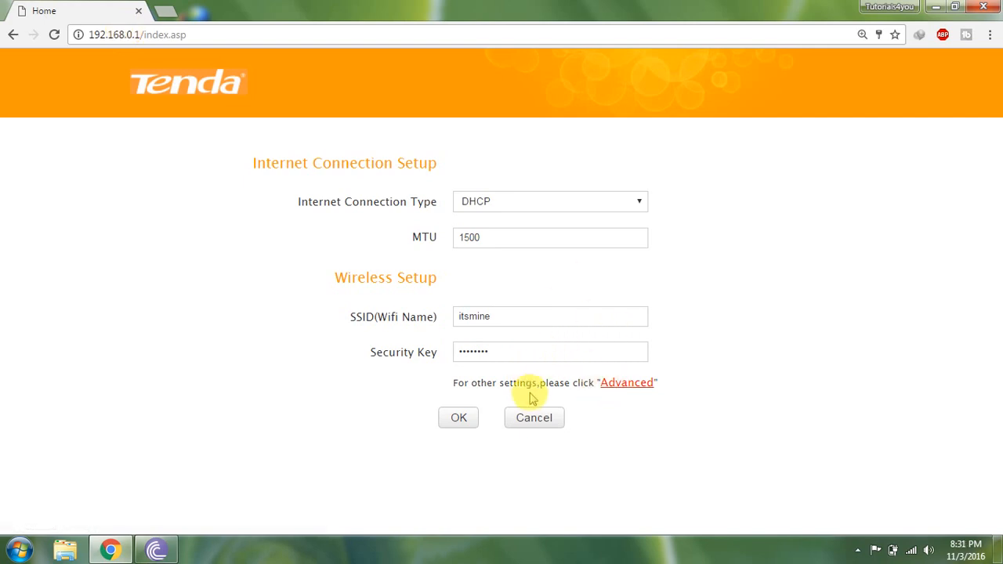
Open the QoS bandwidth control settings and delete the existing bandwidth rule.
{"action": "left_click", "coordinate": [618, 384]}
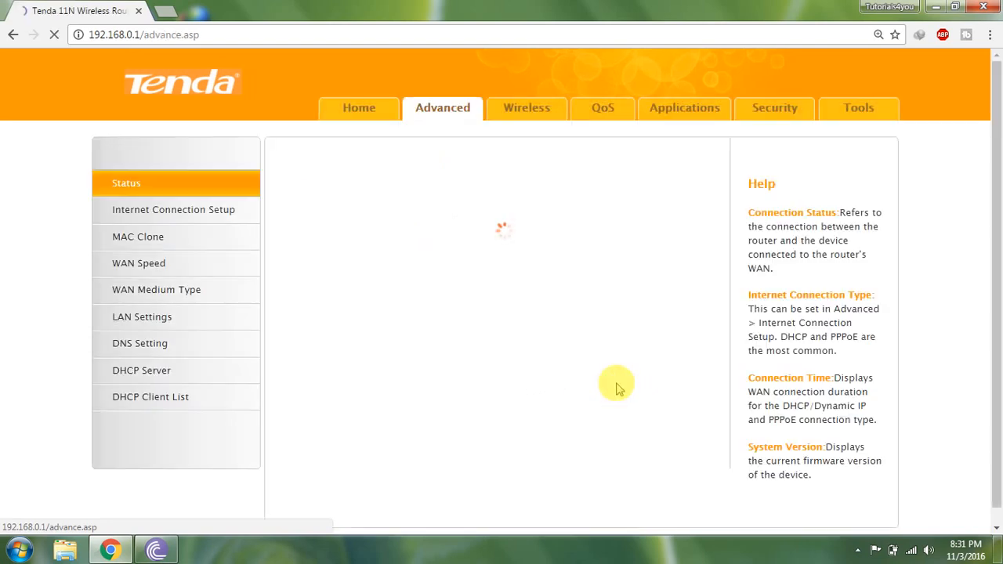
{"action": "left_click", "coordinate": [591, 118]}
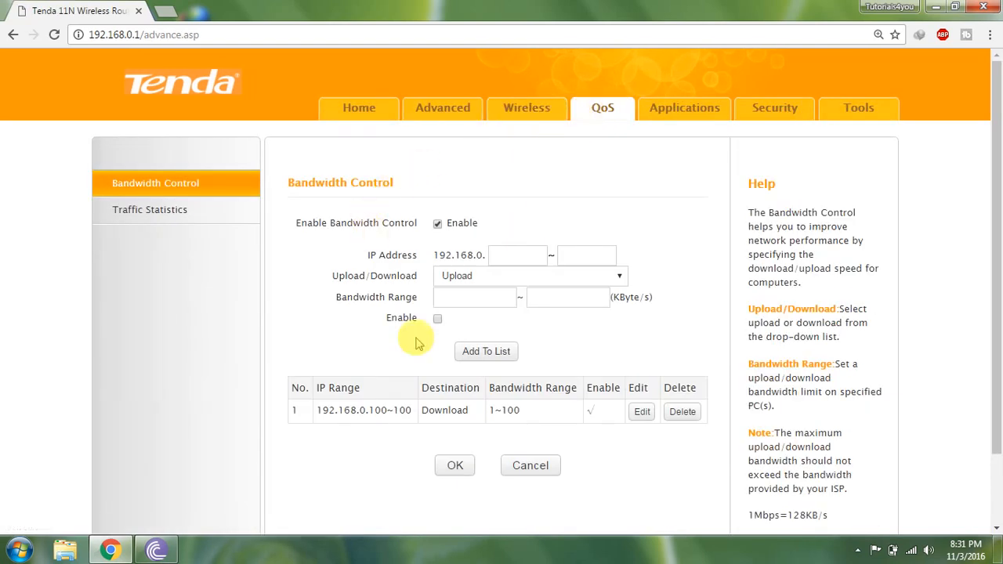
{"action": "left_click", "coordinate": [685, 411]}
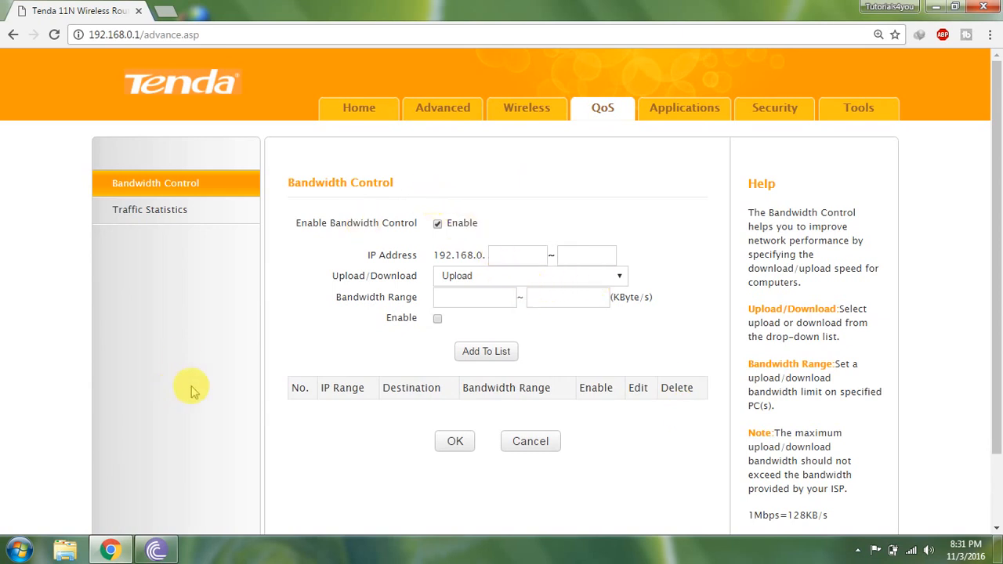
Go back to the home page and open the DHCP Client List in the advanced settings.
{"action": "left_click", "coordinate": [429, 115]}
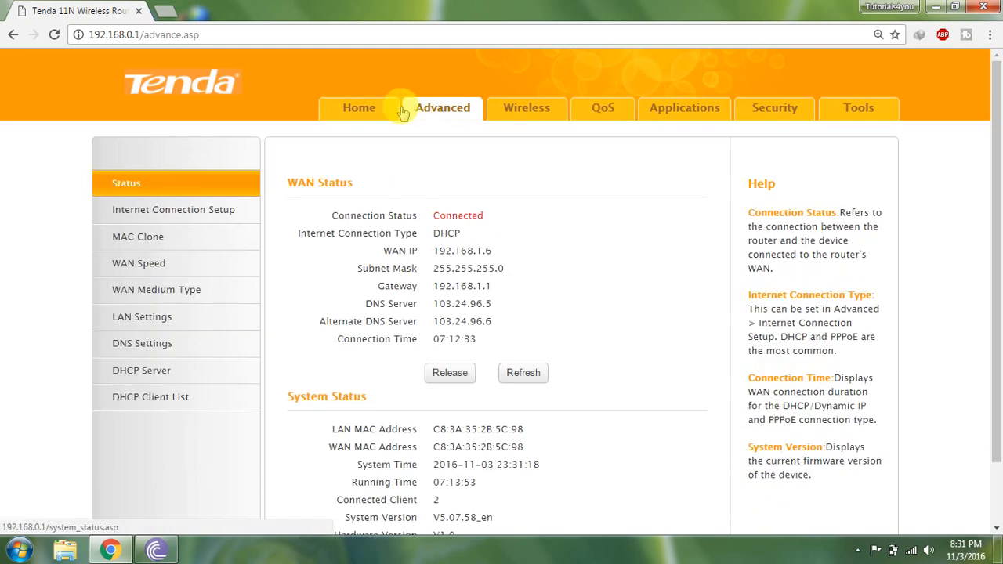
{"action": "left_click", "coordinate": [378, 107]}
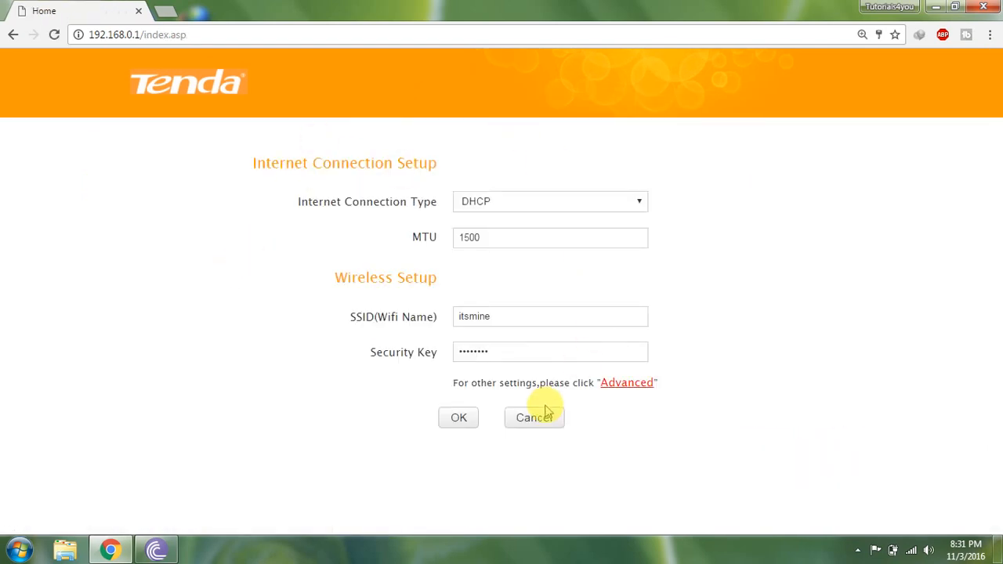
{"action": "left_click", "coordinate": [613, 383]}
{"action": "left_click", "coordinate": [179, 398]}
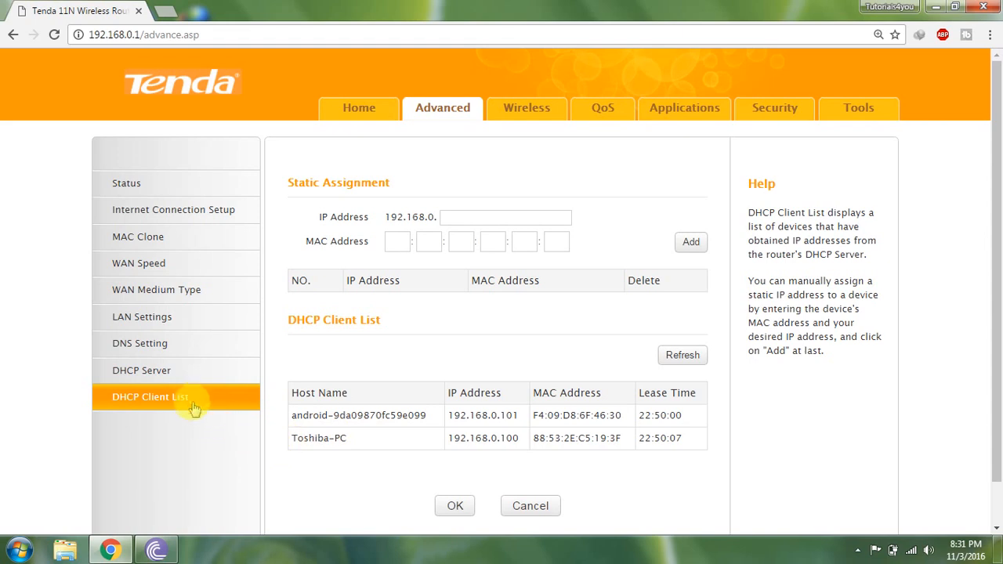
Examine the host names, IP addresses and MAC addresses of the connected clients in the DHCP client list.
{"action": "left_click_drag", "start_coordinate": [288, 439], "coordinate": [366, 439]}
{"action": "left_click", "coordinate": [347, 414]}
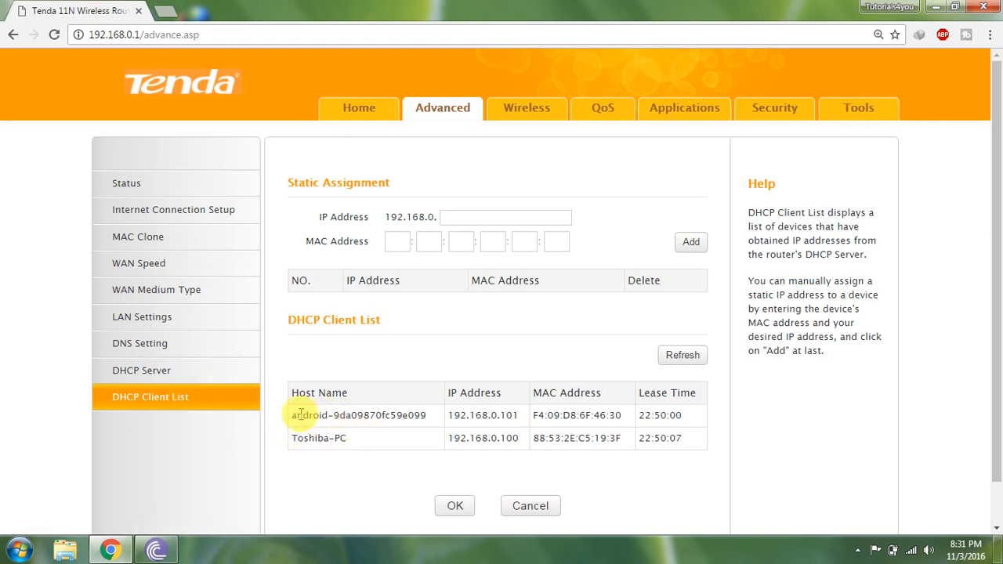
{"action": "left_click_drag", "start_coordinate": [295, 415], "coordinate": [275, 436]}
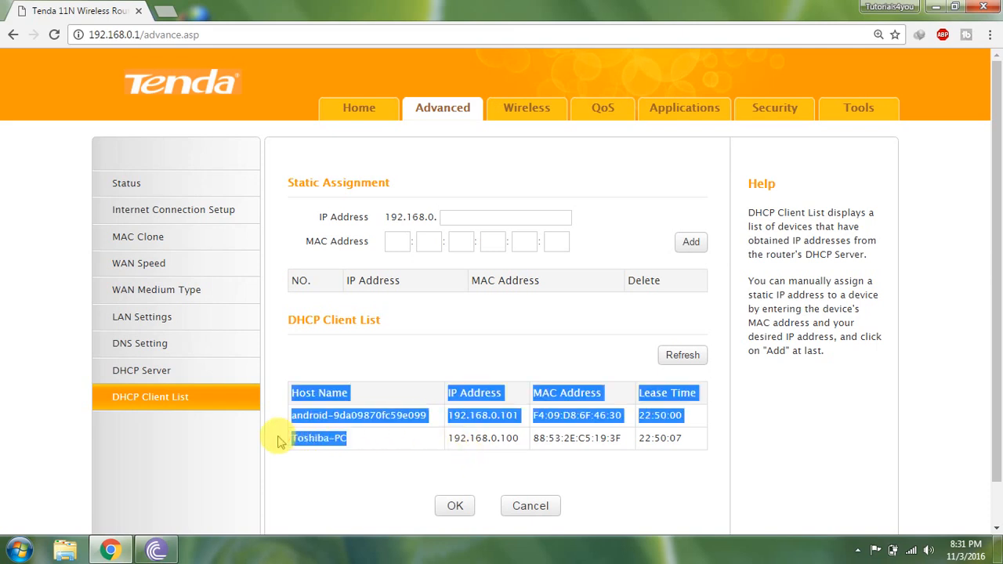
{"action": "left_click", "coordinate": [376, 468]}
{"action": "double_click", "coordinate": [375, 414]}
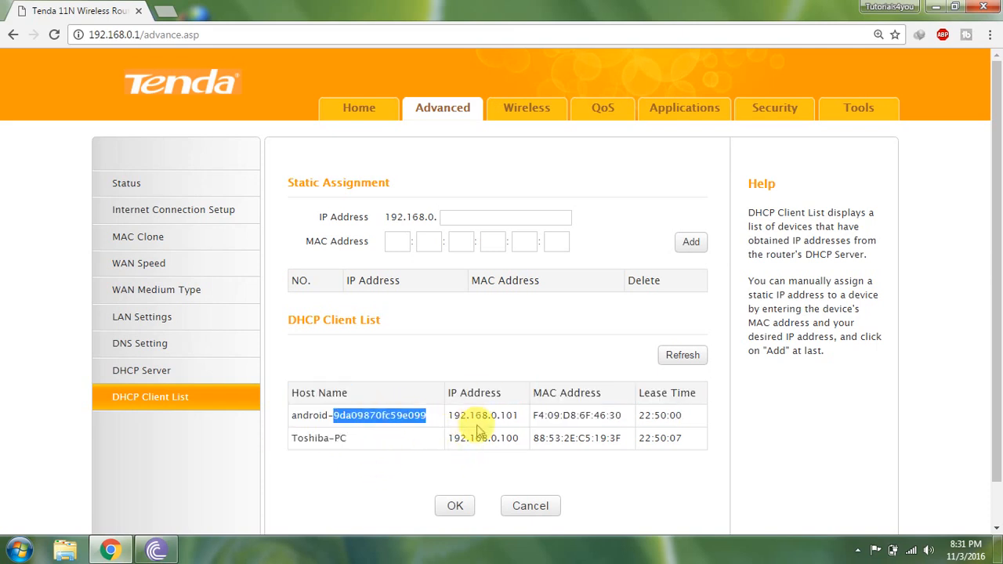
{"action": "left_click_drag", "start_coordinate": [453, 415], "coordinate": [491, 415]}
{"action": "left_click_drag", "start_coordinate": [612, 413], "coordinate": [561, 405]}
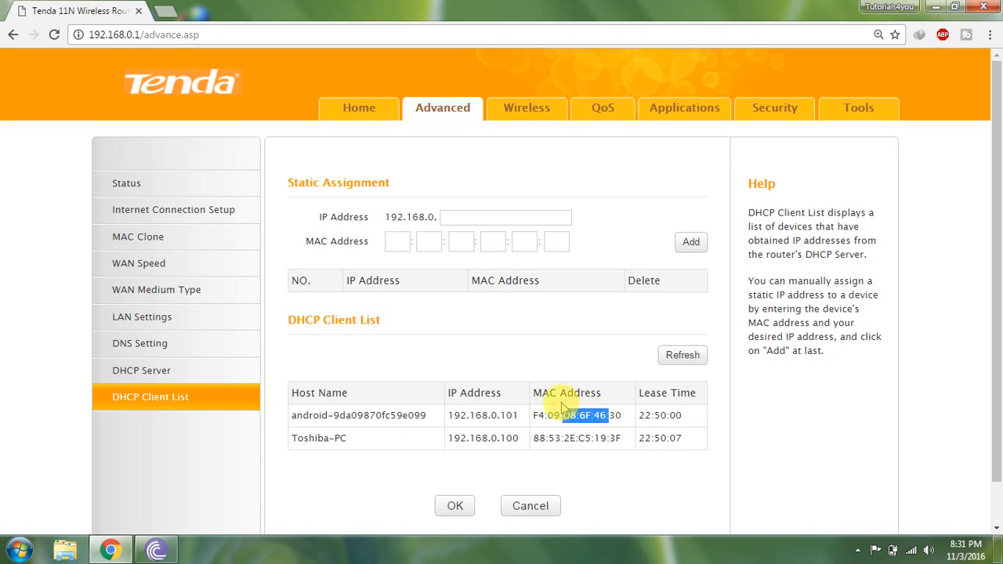
{"action": "left_click", "coordinate": [655, 419]}
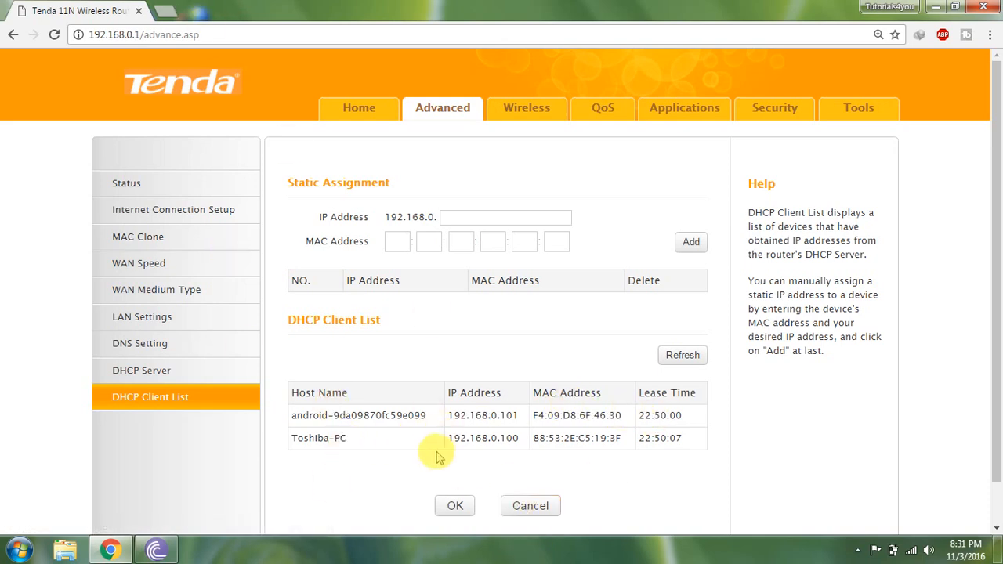
{"action": "left_click_drag", "start_coordinate": [296, 438], "coordinate": [414, 434]}
{"action": "left_click", "coordinate": [502, 439]}
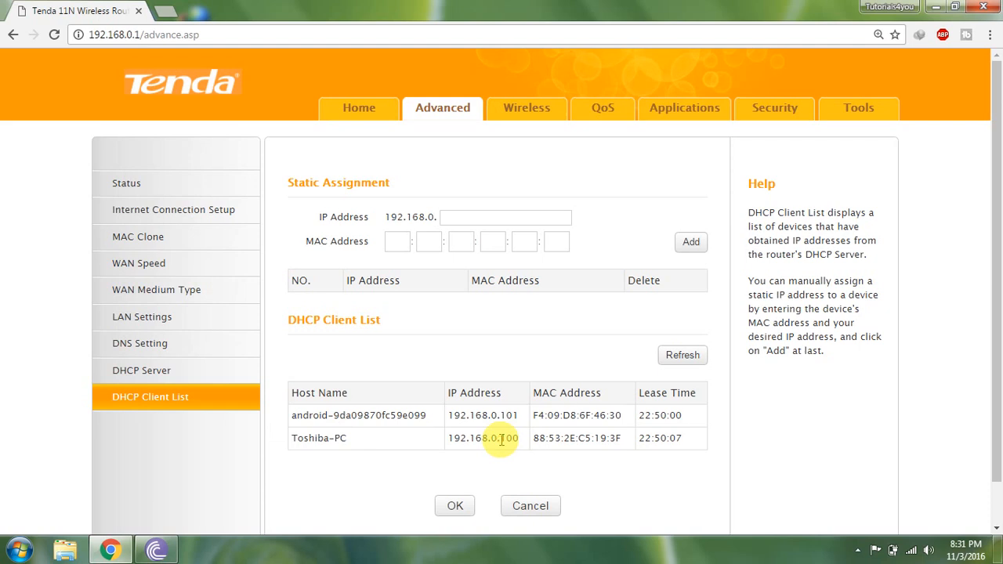
Open QoS bandwidth control, delete the existing bandwidth rule and save with OK.
{"action": "left_click", "coordinate": [604, 109]}
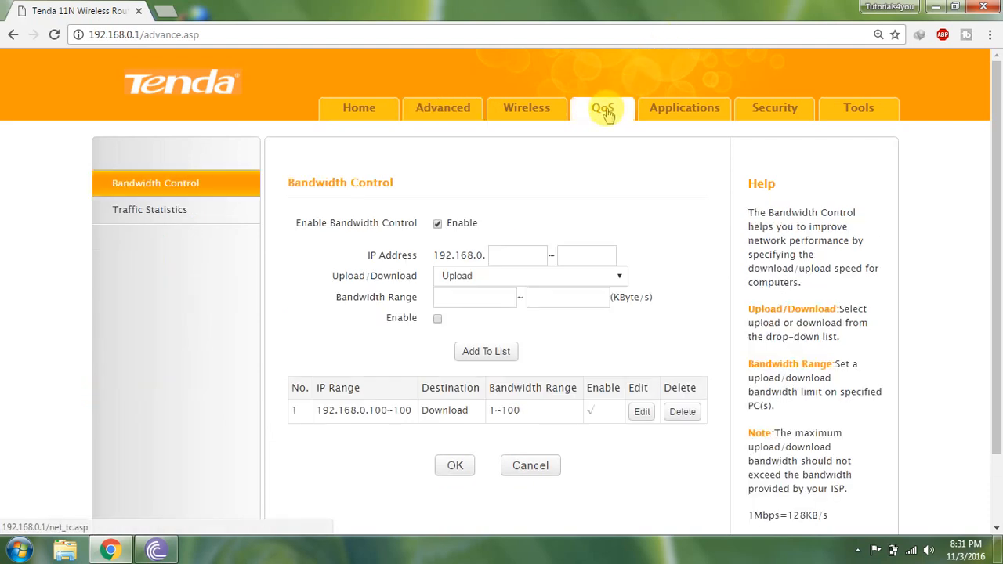
{"action": "left_click", "coordinate": [682, 413]}
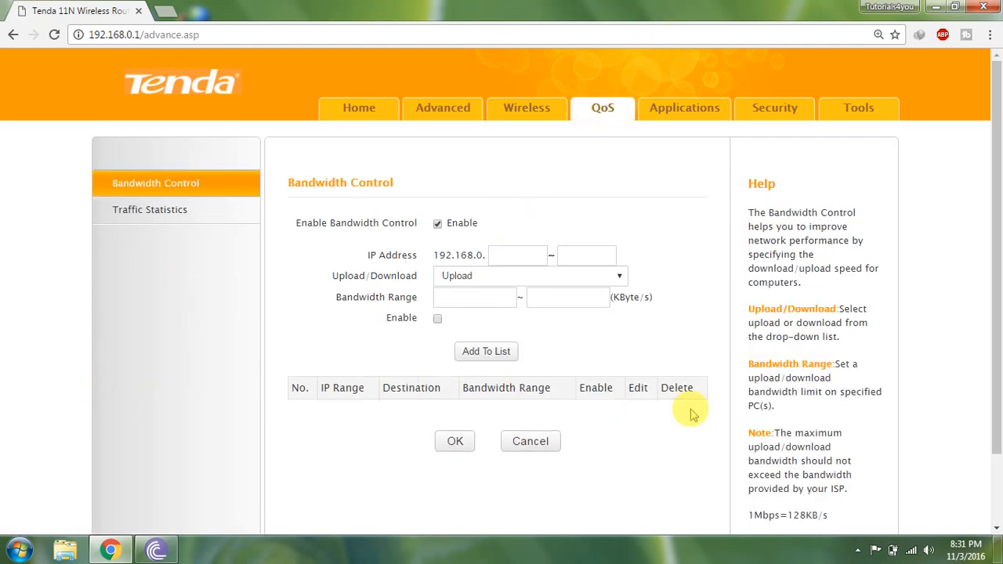
{"action": "left_click", "coordinate": [457, 441]}
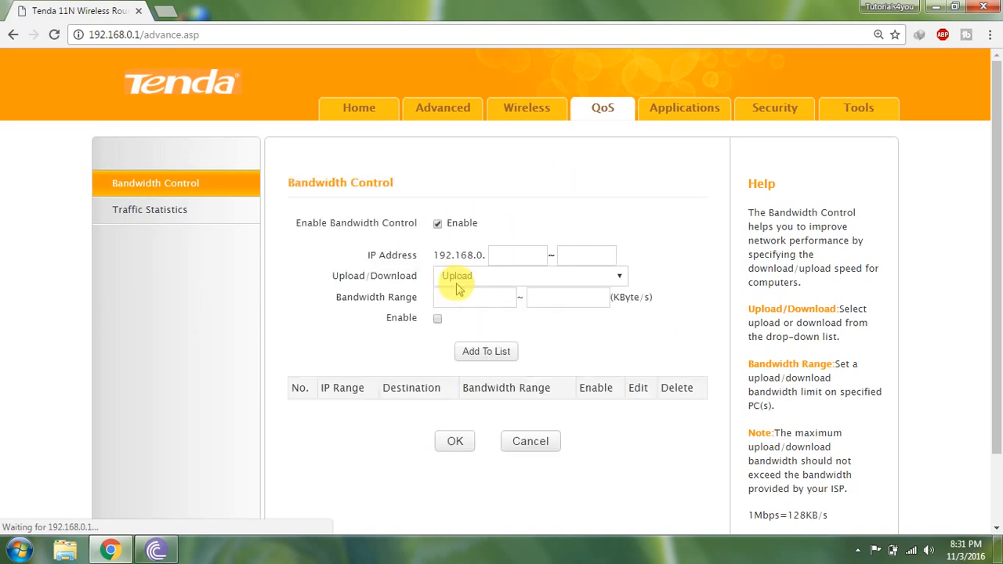
Set the bandwidth control direction to Download.
{"action": "left_click_drag", "start_coordinate": [425, 256], "coordinate": [368, 254]}
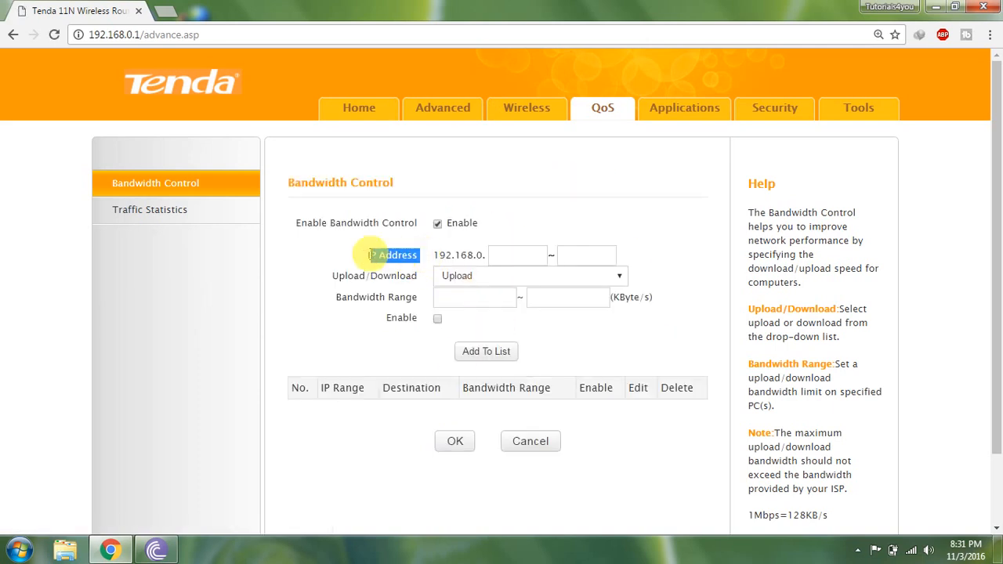
{"action": "left_click", "coordinate": [507, 258]}
{"action": "left_click", "coordinate": [439, 282]}
{"action": "left_click", "coordinate": [443, 305]}
{"action": "left_click", "coordinate": [449, 283]}
{"action": "left_click", "coordinate": [454, 306]}
{"action": "left_click", "coordinate": [464, 297]}
{"action": "left_click_drag", "start_coordinate": [331, 302], "coordinate": [415, 305]}
{"action": "left_click", "coordinate": [447, 295]}
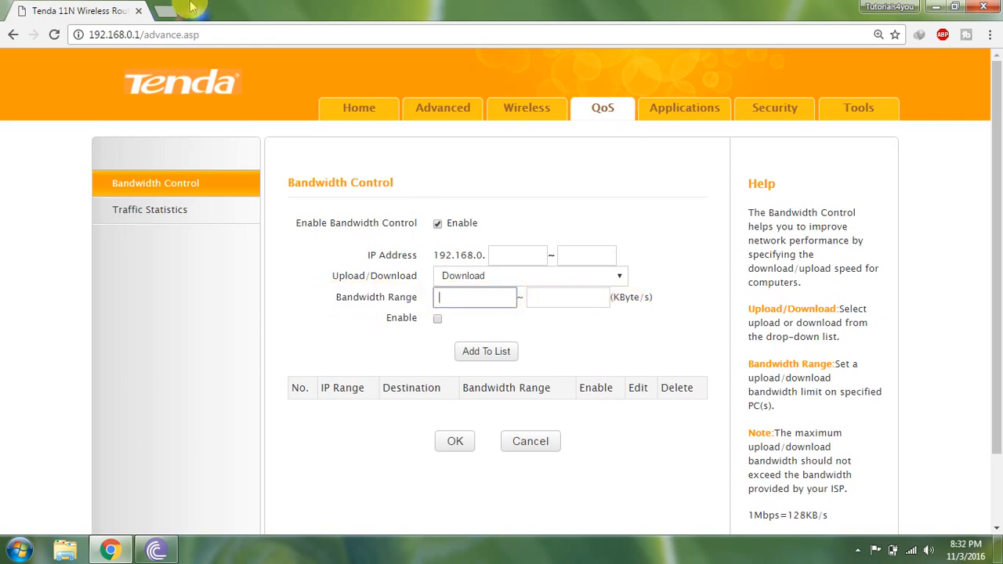
In a new tab, search for speed test, open Speedtest.net and run a speed test.
{"action": "left_click", "coordinate": [165, 11]}
{"action": "type", "text": "s"}
{"action": "key", "text": "Return"}
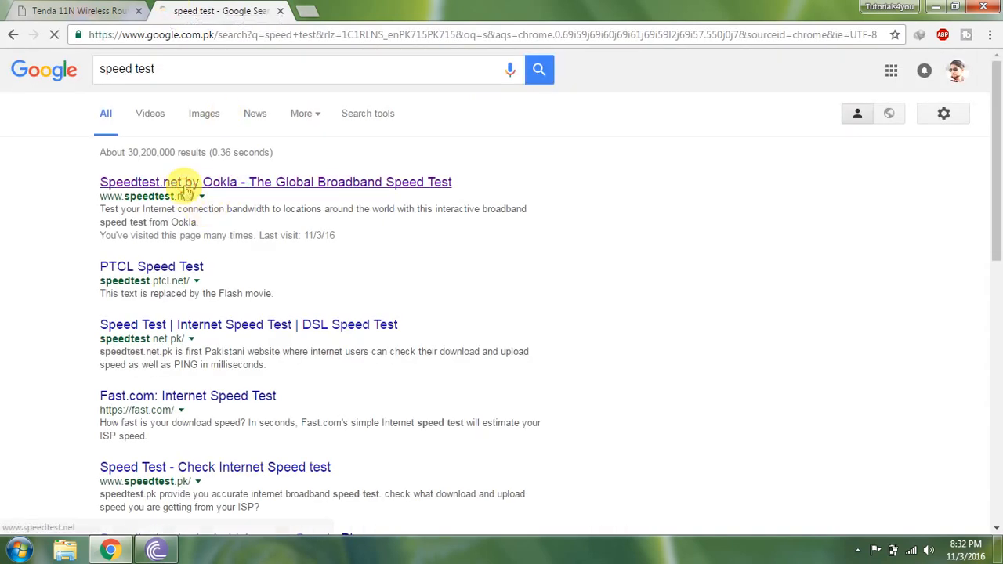
{"action": "left_click", "coordinate": [186, 187]}
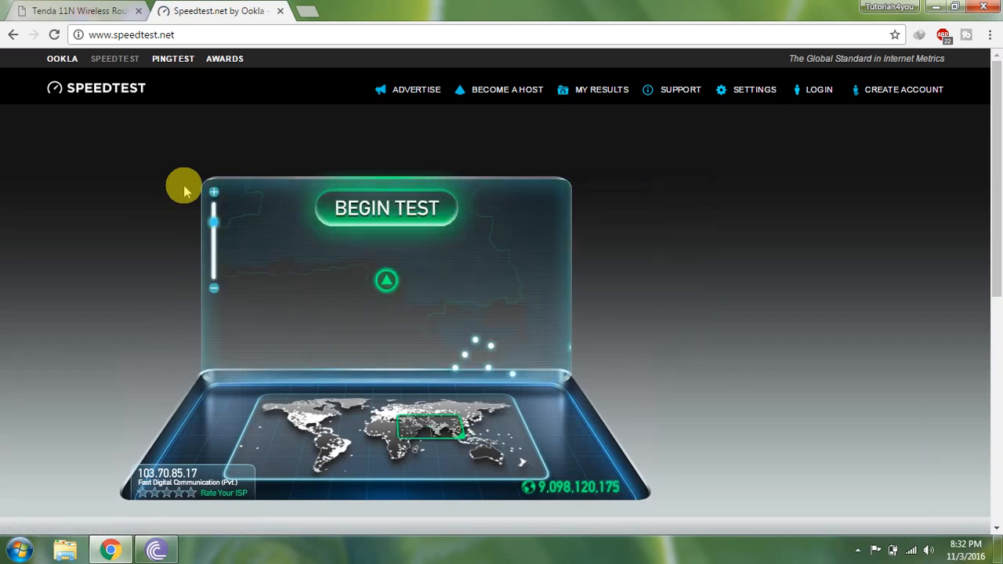
{"action": "left_click", "coordinate": [394, 217]}
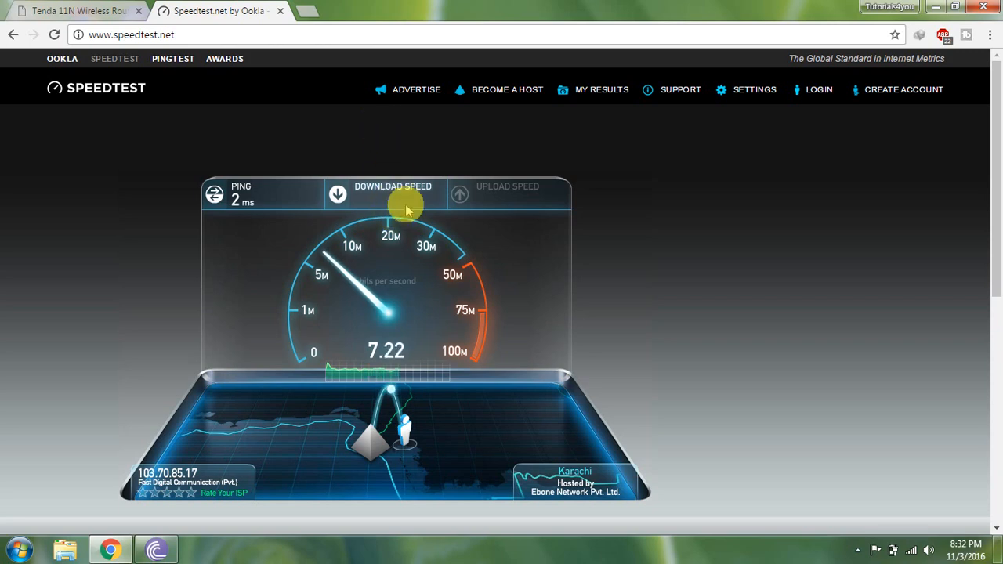
Close the speed test tab and look up Toshiba-PC's IP address in the DHCP client list.
{"action": "left_click", "coordinate": [280, 11]}
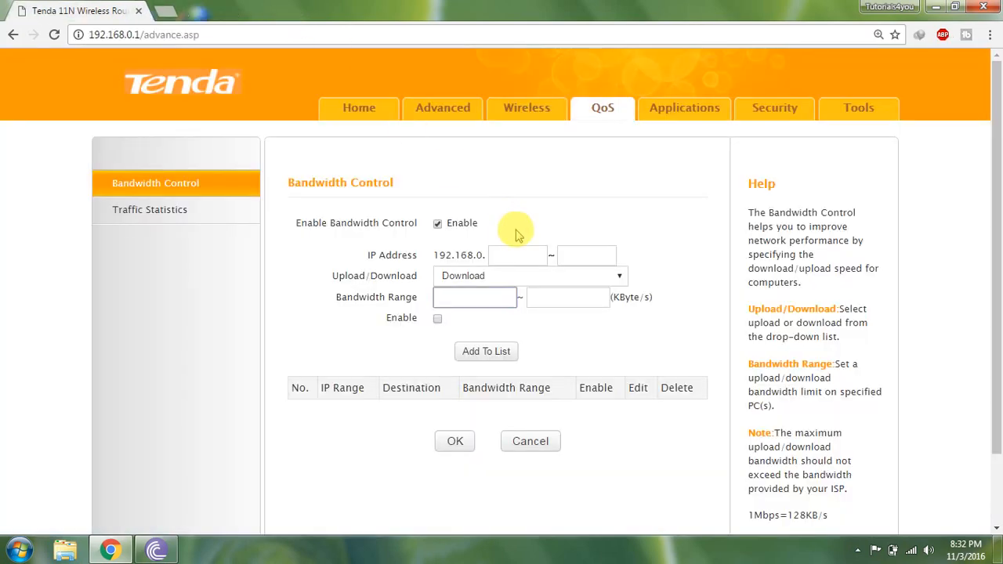
{"action": "left_click", "coordinate": [501, 254]}
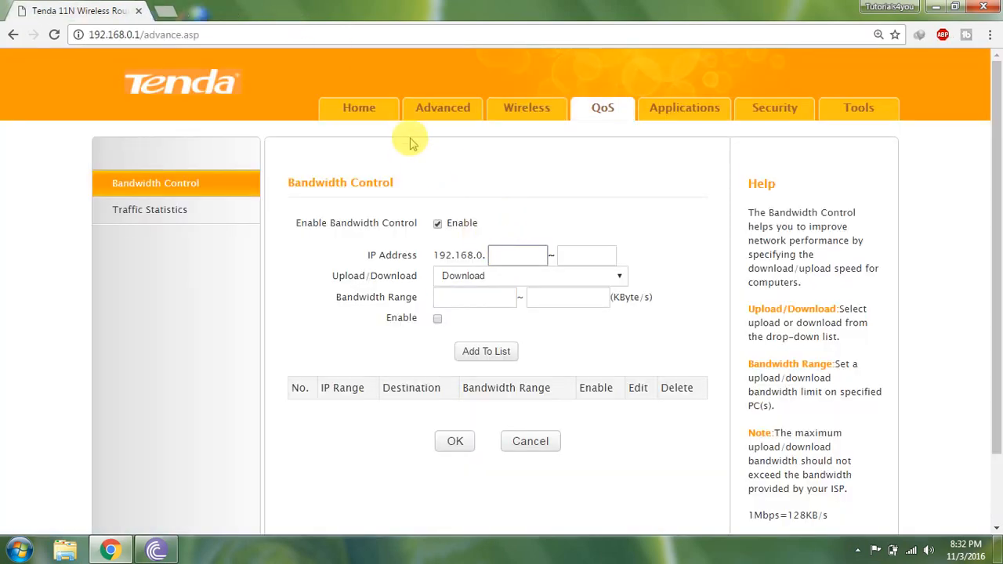
{"action": "left_click", "coordinate": [342, 114]}
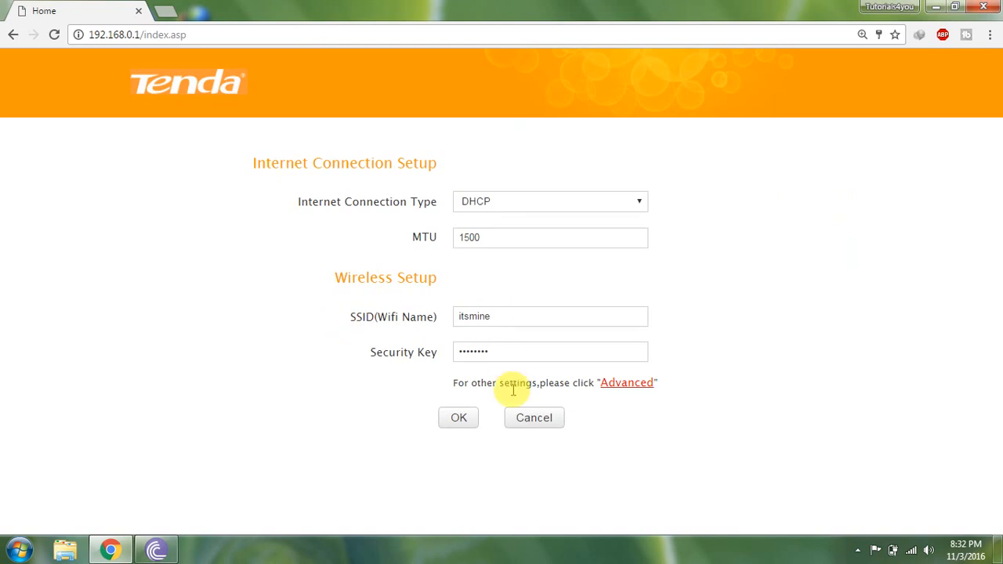
{"action": "left_click", "coordinate": [608, 384]}
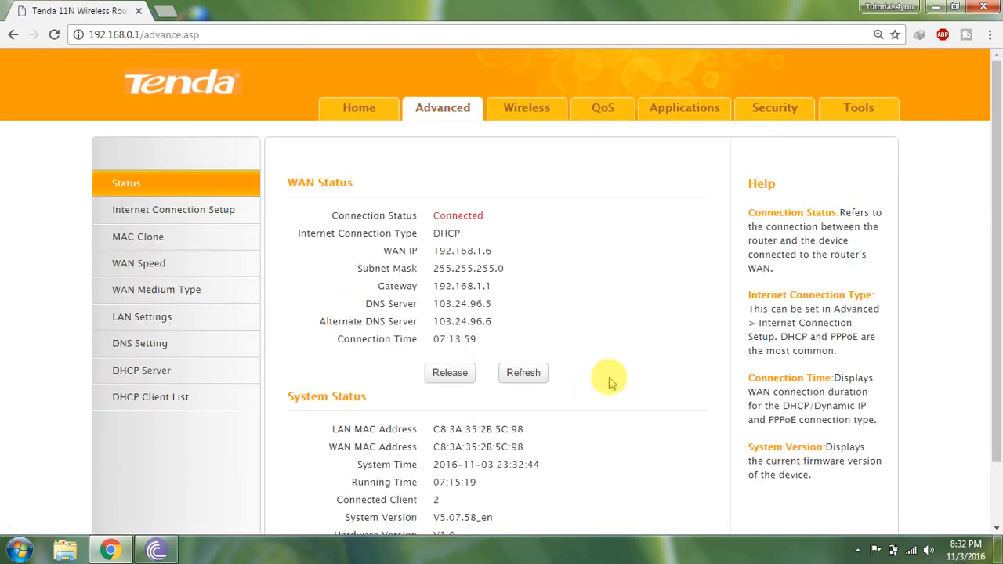
{"action": "left_click", "coordinate": [137, 400]}
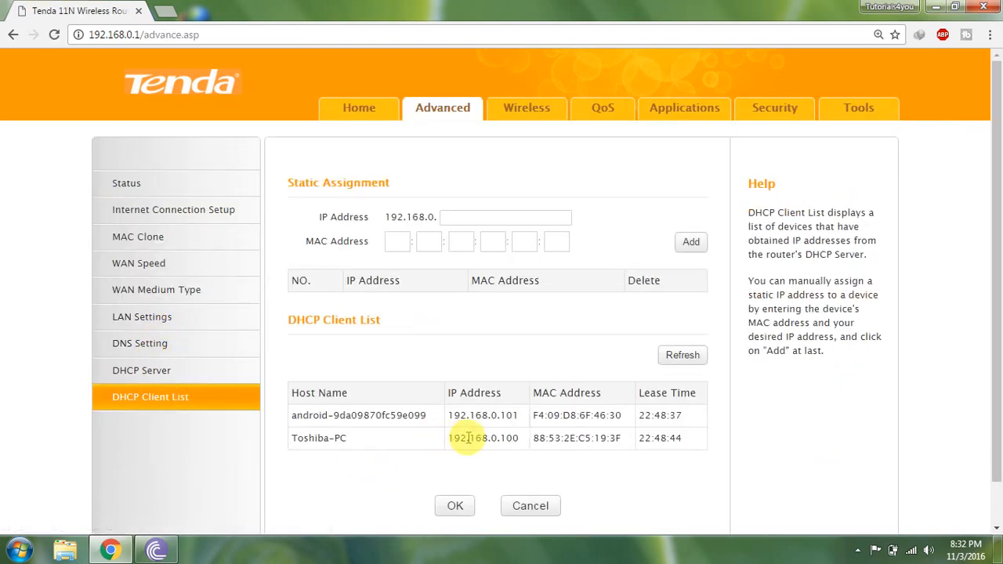
{"action": "left_click_drag", "start_coordinate": [447, 438], "coordinate": [520, 438]}
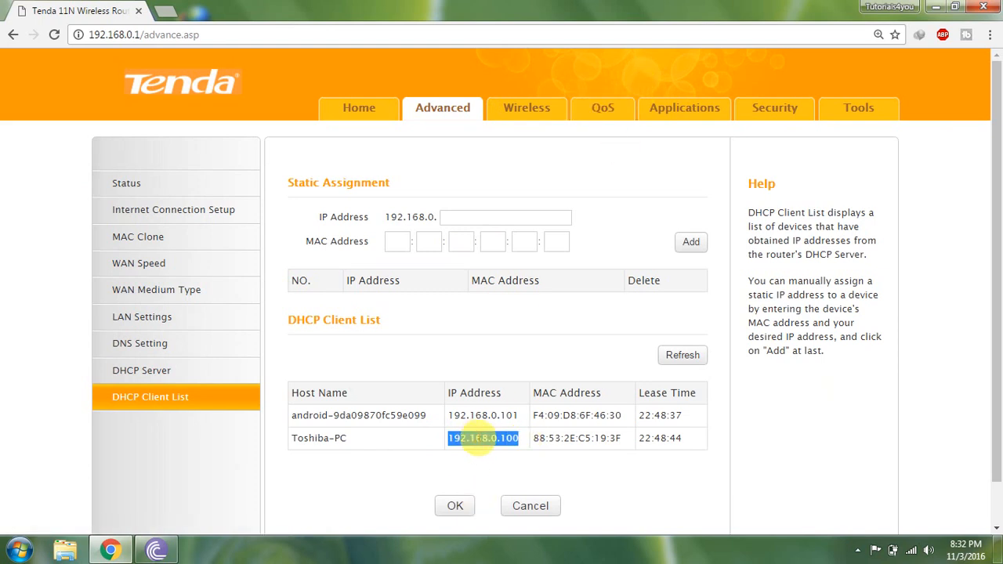
In QoS bandwidth control, set the IP address range to 192.168.0.100 ~ 100.
{"action": "left_click", "coordinate": [605, 108]}
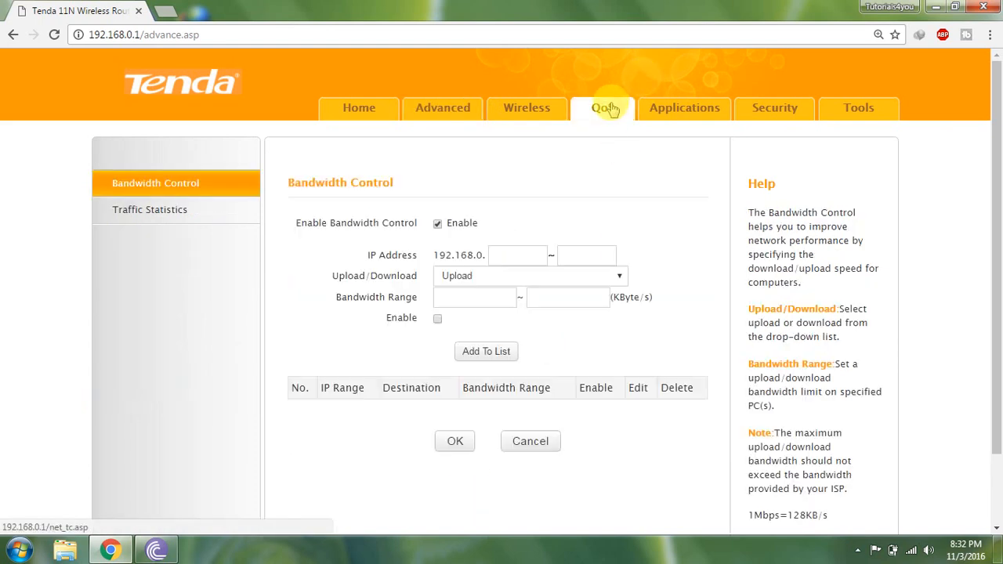
{"action": "left_click", "coordinate": [504, 254]}
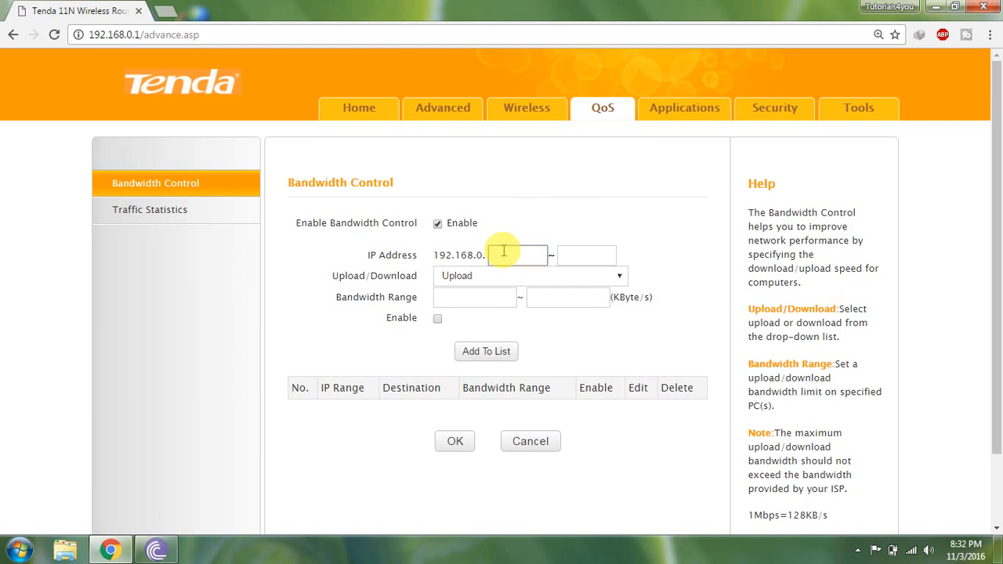
{"action": "left_click", "coordinate": [570, 255]}
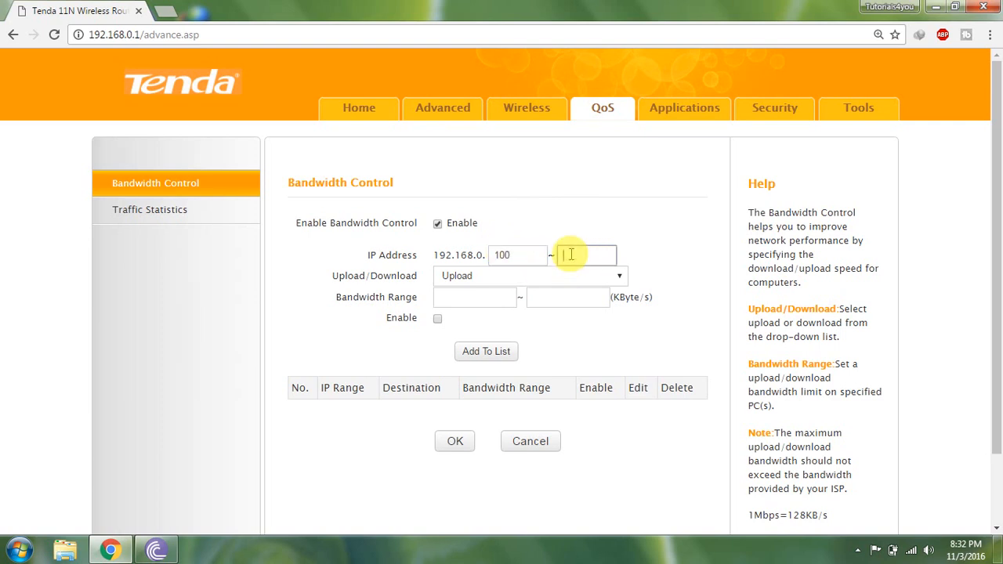
{"action": "type", "text": "100"}
Set the rule to Download with a bandwidth range of 1 to 100 KByte/s, enable it and add it to the list.
{"action": "left_click", "coordinate": [463, 276]}
{"action": "left_click", "coordinate": [459, 306]}
{"action": "left_click", "coordinate": [456, 298]}
{"action": "type", "text": "1"}
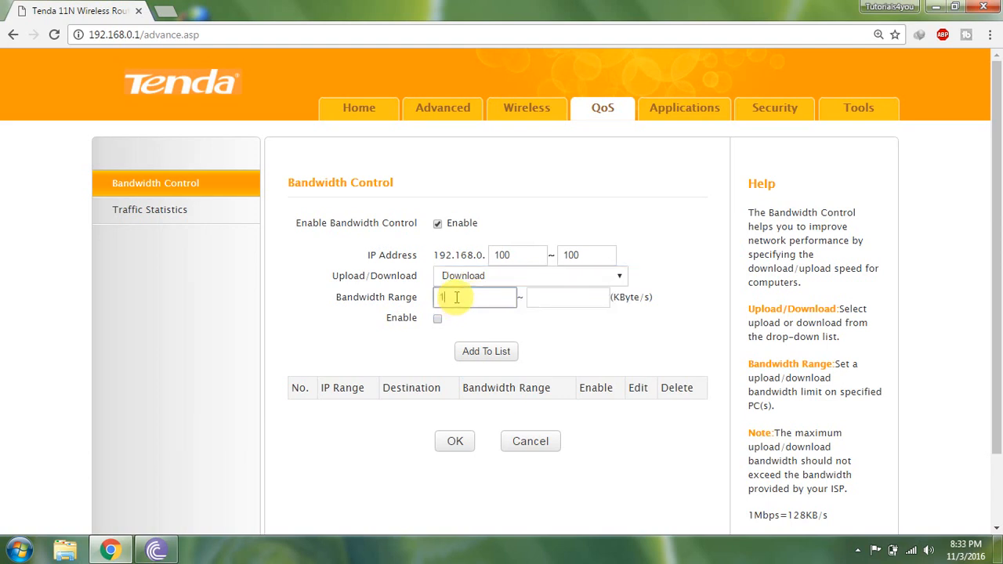
{"action": "left_click", "coordinate": [530, 300]}
{"action": "type", "text": "100"}
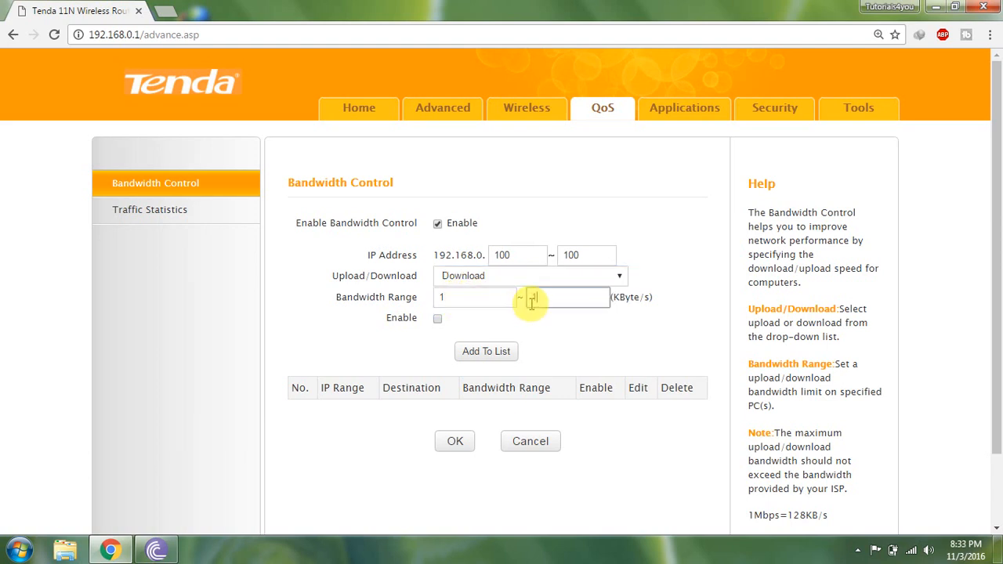
{"action": "left_click", "coordinate": [437, 318]}
{"action": "left_click", "coordinate": [470, 353]}
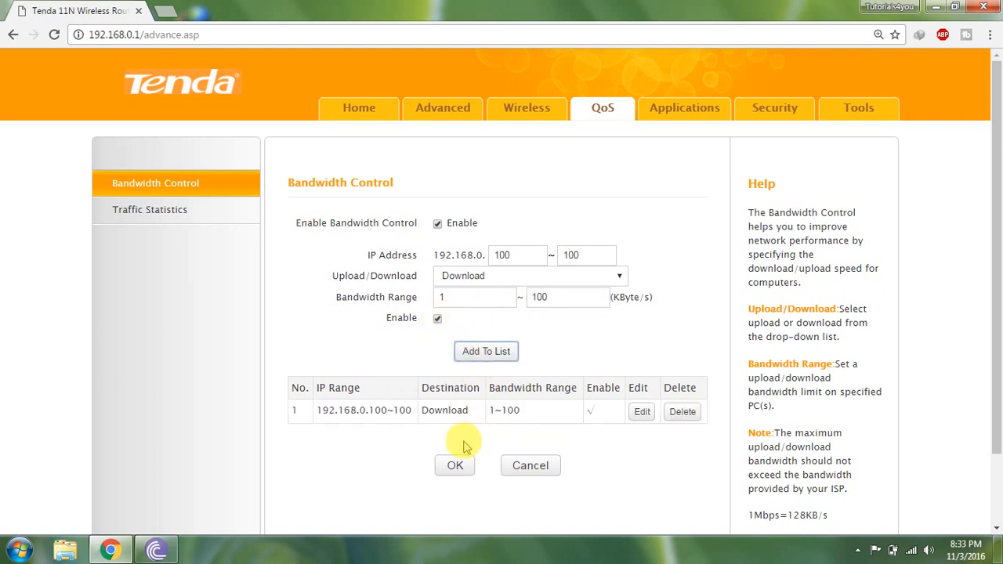
Save the bandwidth control settings with the 192.168.0.100 download rule in the list.
{"action": "left_click_drag", "start_coordinate": [336, 410], "coordinate": [540, 410]}
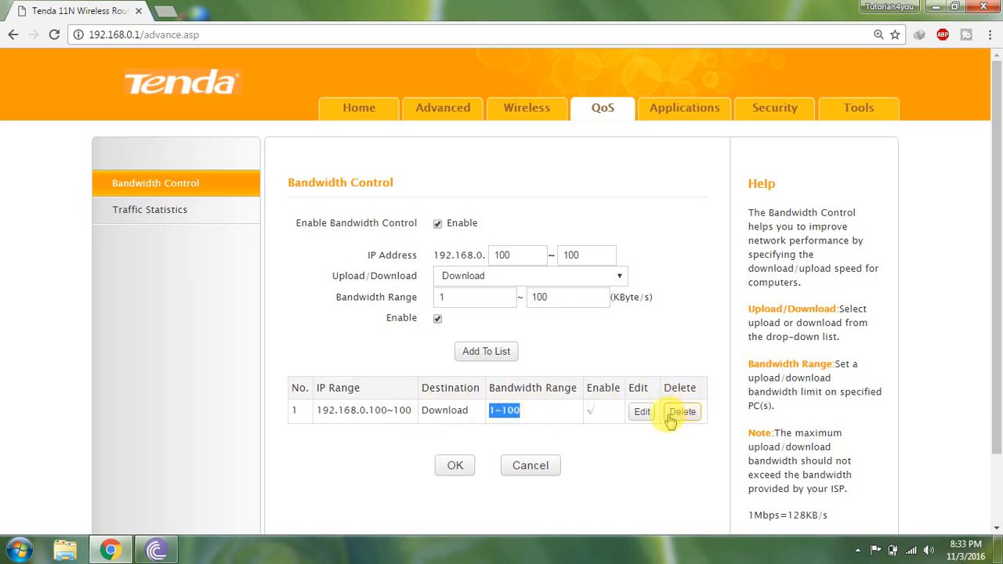
{"action": "left_click", "coordinate": [457, 466]}
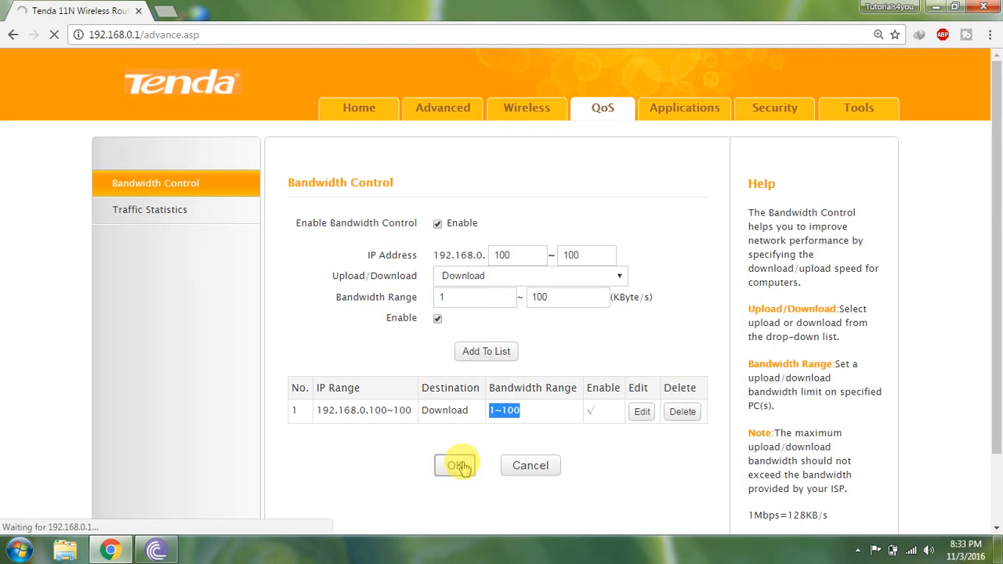
From the desktop, open a browser tab, search for speed test, open Speedtest.net and begin a speed test.
{"action": "key", "text": "super+d"}
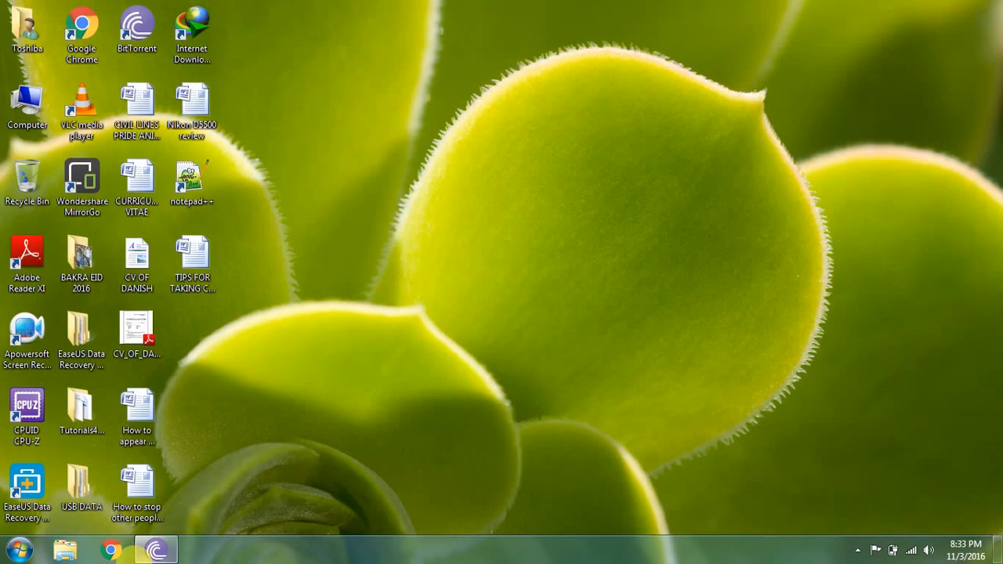
{"action": "double_click", "coordinate": [82, 31]}
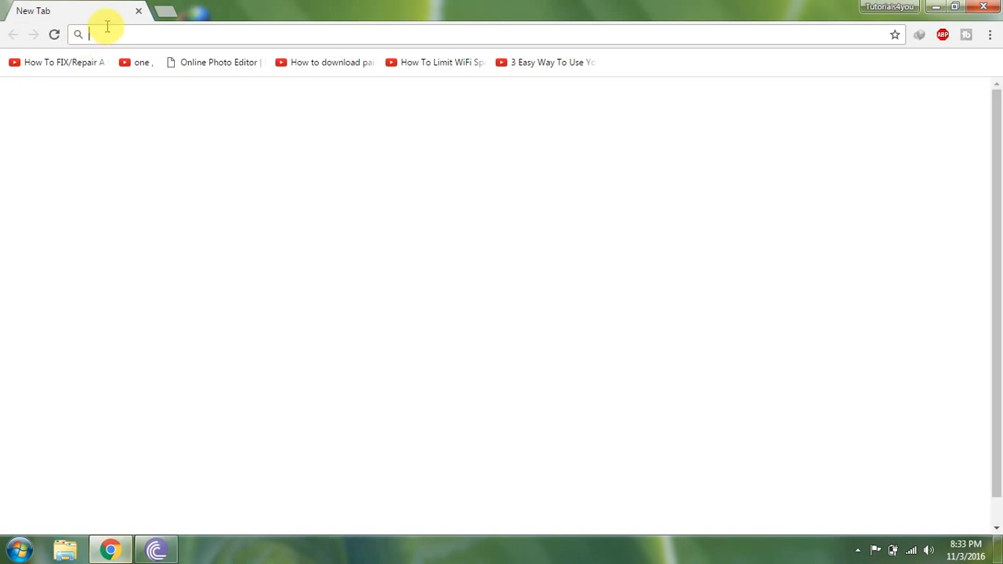
{"action": "type", "text": "speed test"}
{"action": "key", "text": "Return"}
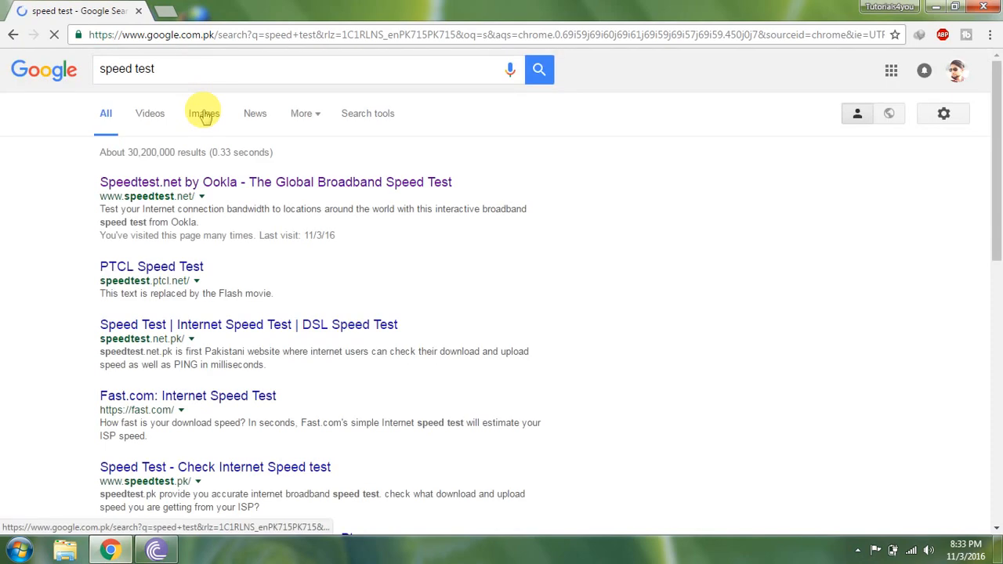
{"action": "left_click", "coordinate": [153, 187]}
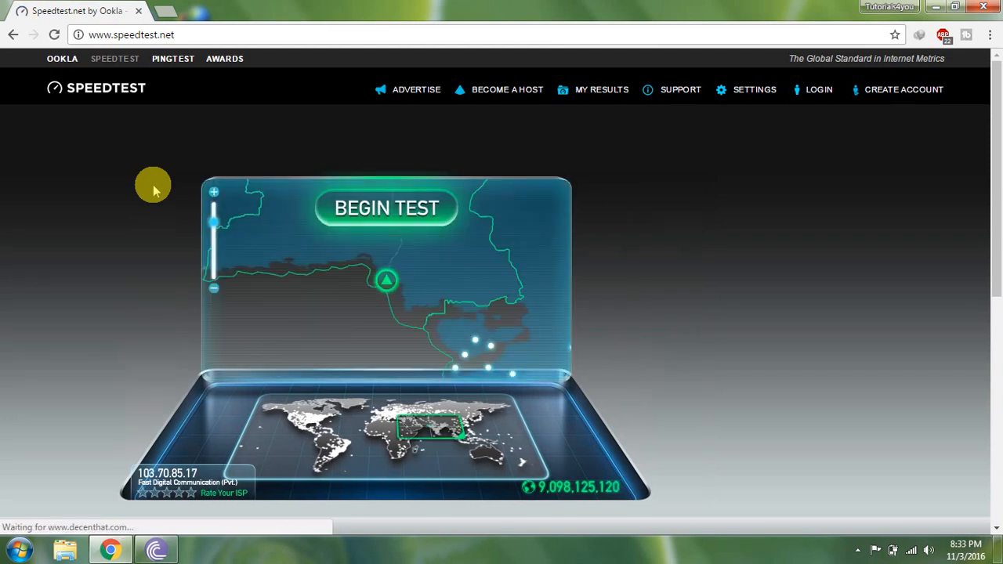
{"action": "left_click", "coordinate": [335, 216]}
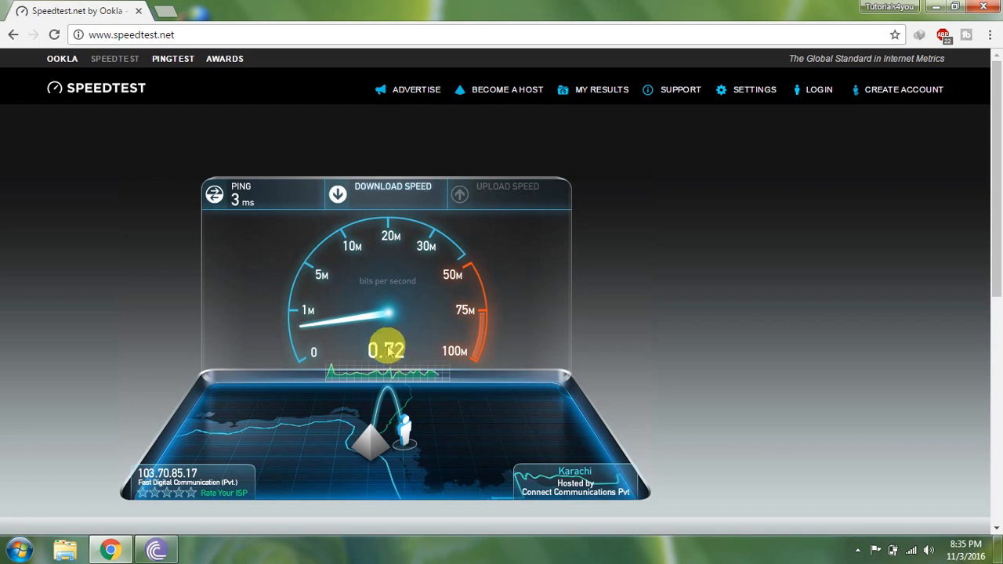
Close the speed test tab and open the router's admin page at 192.168.0.1.
{"action": "left_click", "coordinate": [164, 12]}
{"action": "left_click", "coordinate": [147, 16]}
{"action": "left_click", "coordinate": [138, 11]}
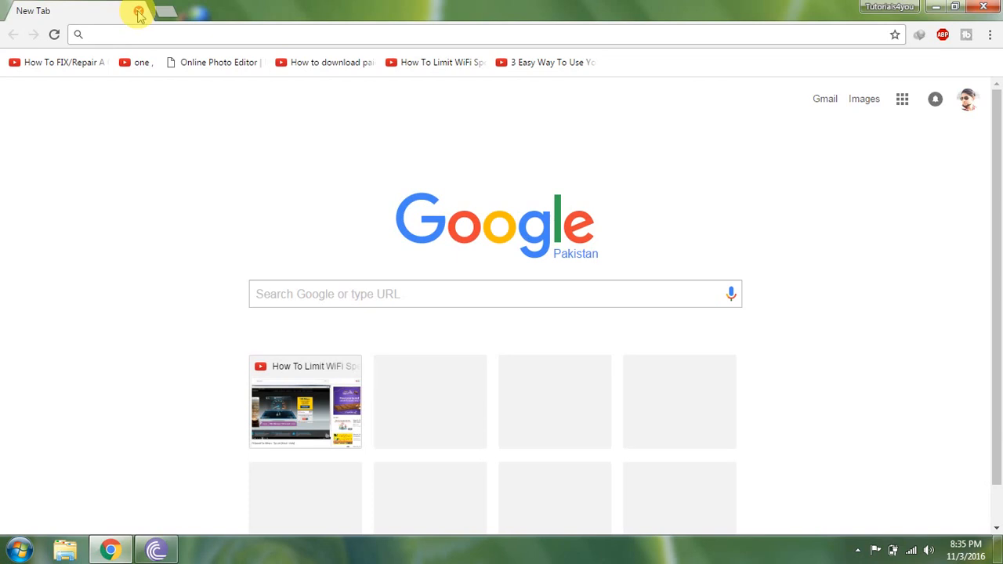
{"action": "type", "text": "1"}
{"action": "key", "text": "Return"}
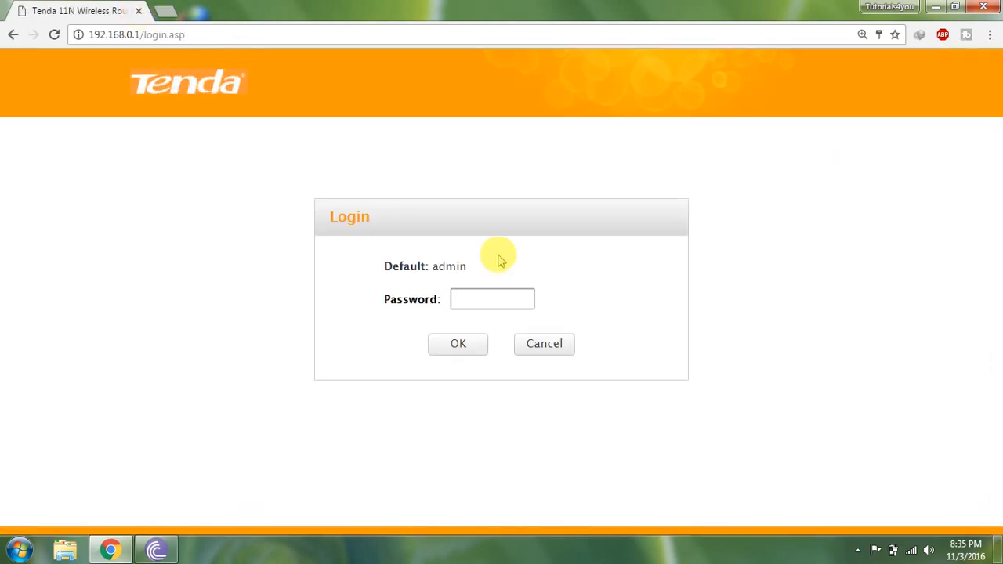
Enter the router's admin password and log in.
{"action": "type", "text": "admin"}
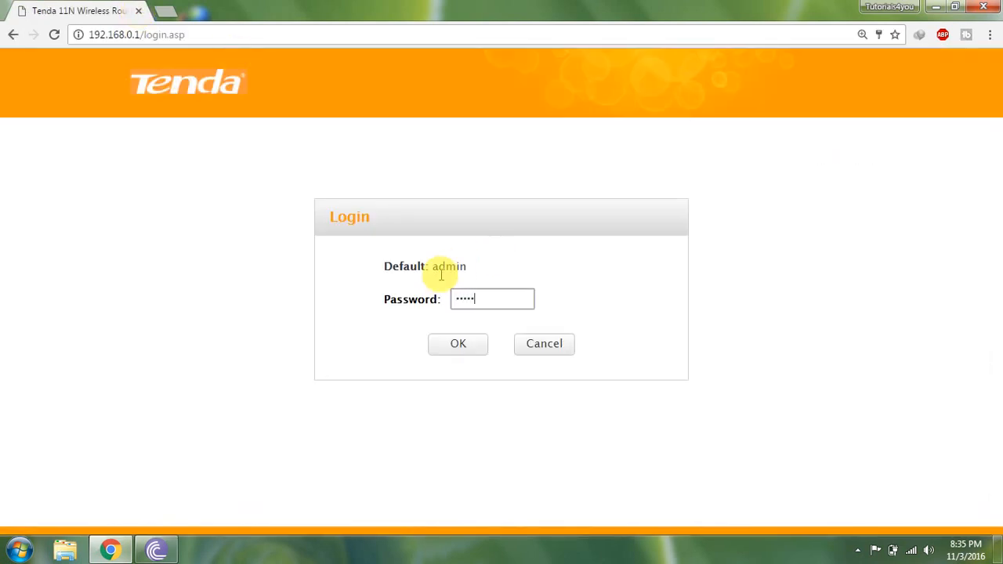
{"action": "key", "text": "Return"}
{"action": "left_click", "coordinate": [623, 384]}
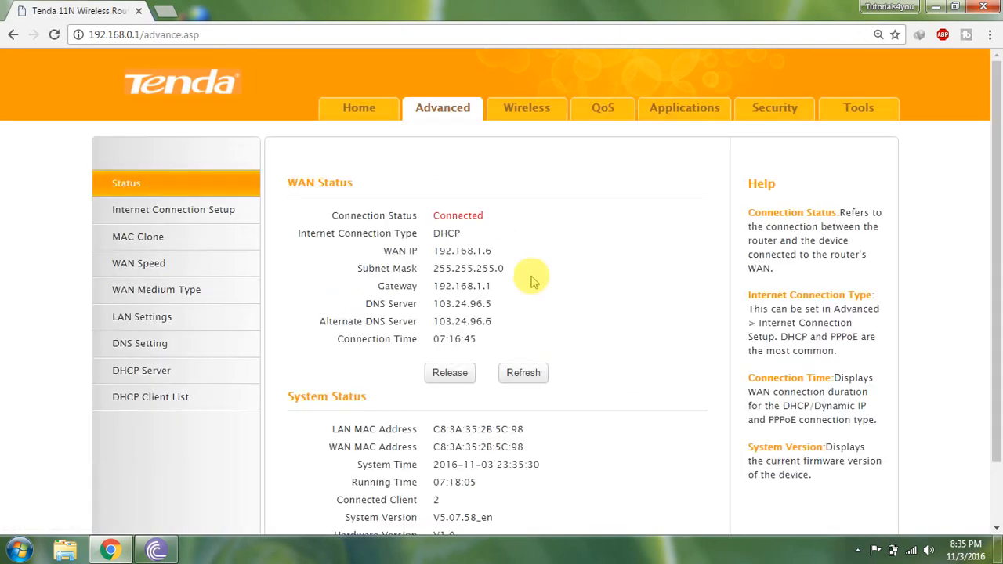
Open QoS bandwidth control and choose Download as the Upload/Download direction.
{"action": "left_click", "coordinate": [593, 112]}
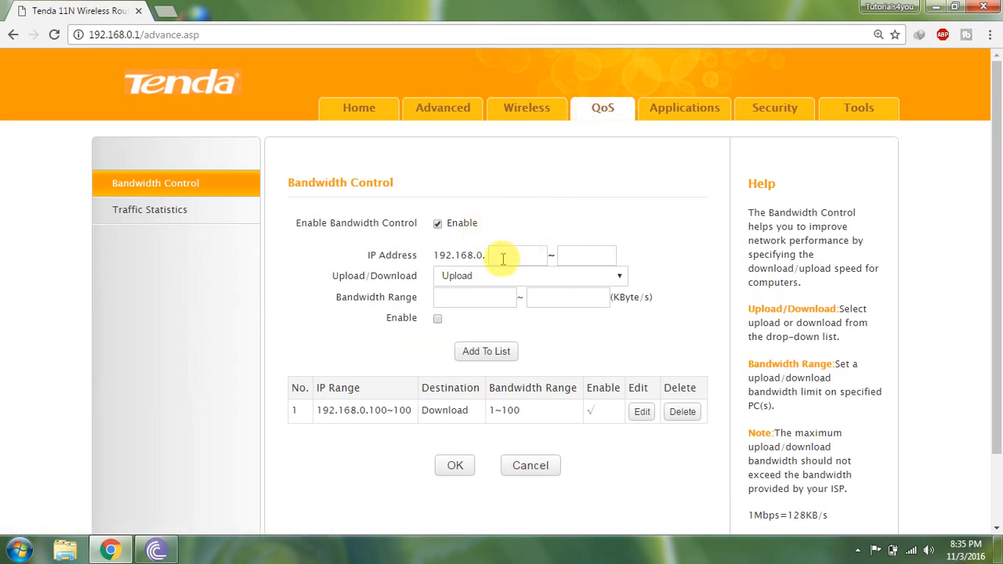
{"action": "left_click", "coordinate": [481, 279]}
{"action": "left_click", "coordinate": [460, 304]}
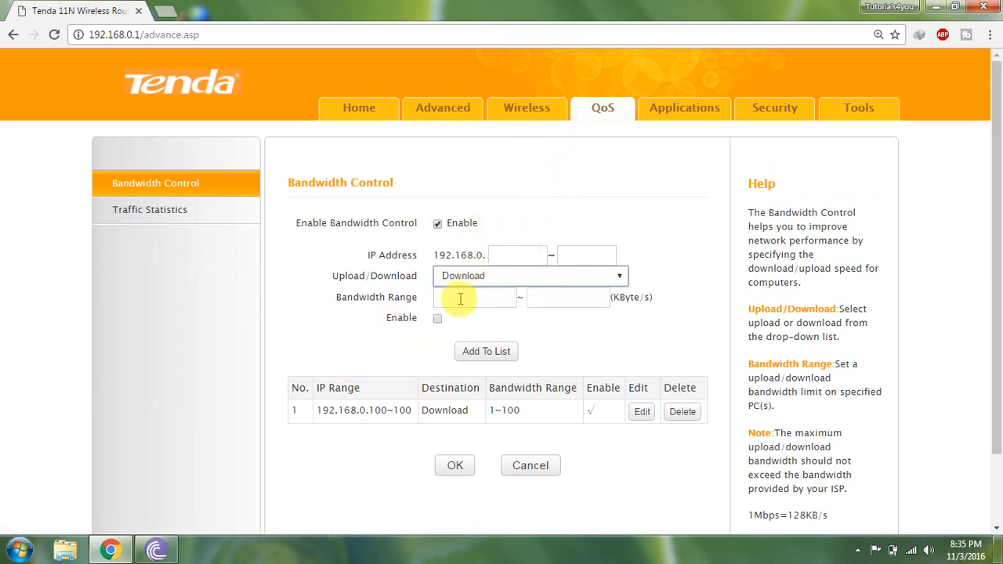
{"action": "left_click", "coordinate": [497, 254]}
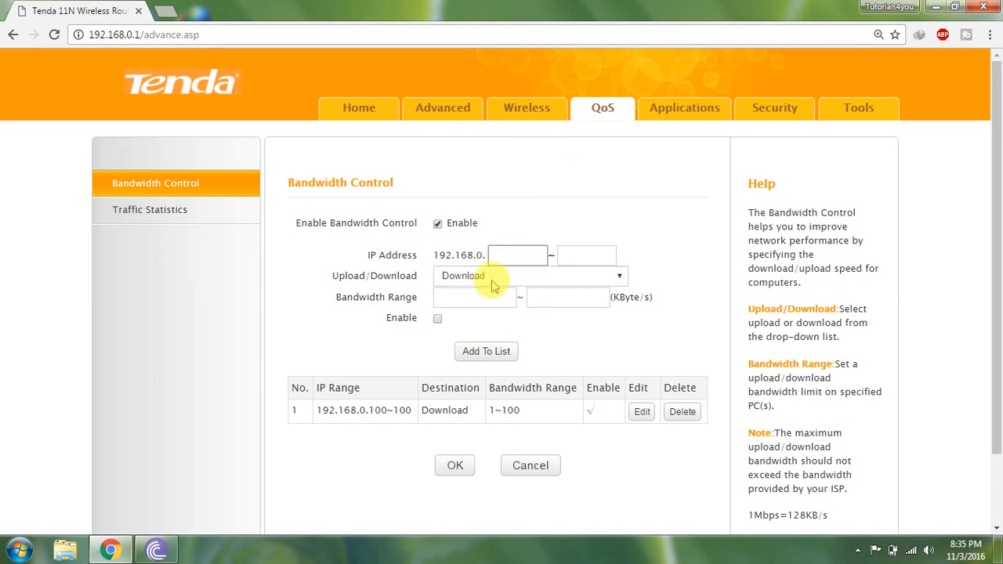
{"action": "left_click", "coordinate": [450, 302]}
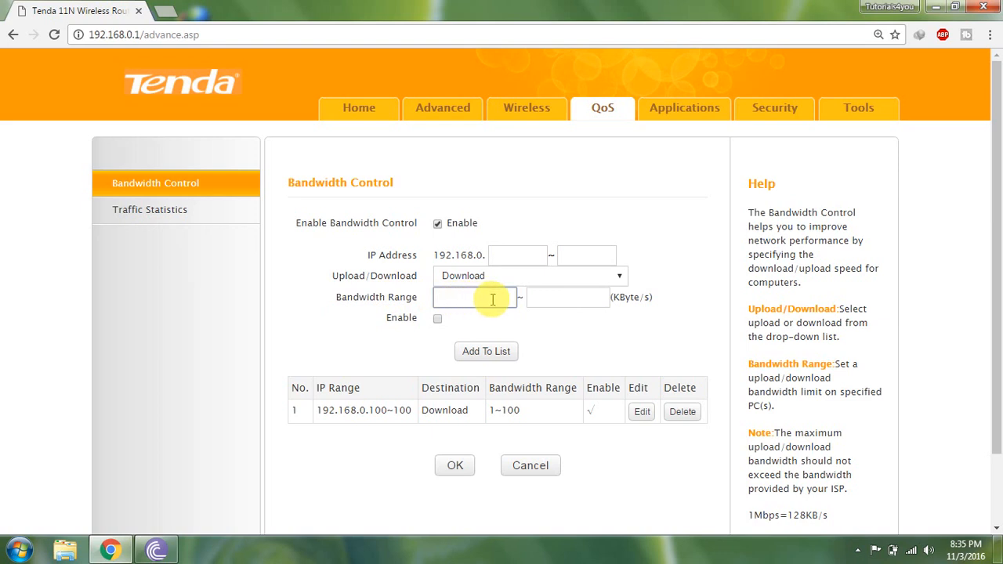
{"action": "left_click", "coordinate": [542, 300]}
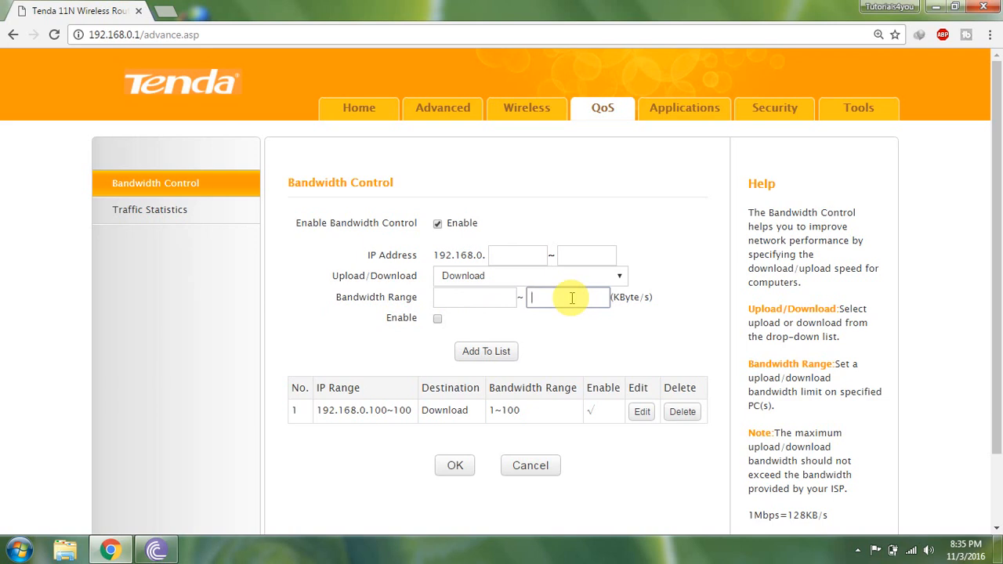
{"action": "left_click", "coordinate": [472, 298]}
{"action": "left_click", "coordinate": [577, 304]}
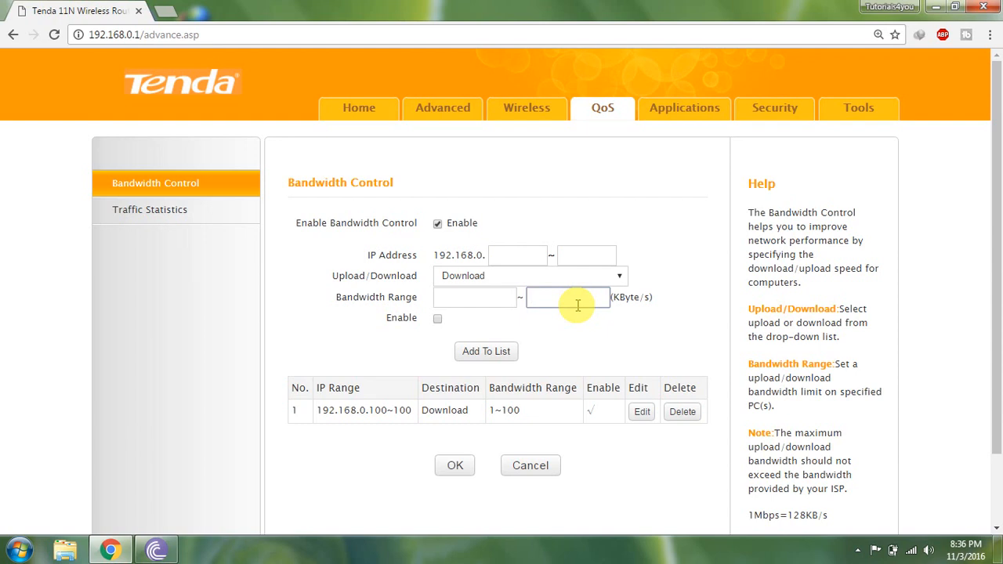
{"action": "left_click", "coordinate": [307, 265]}
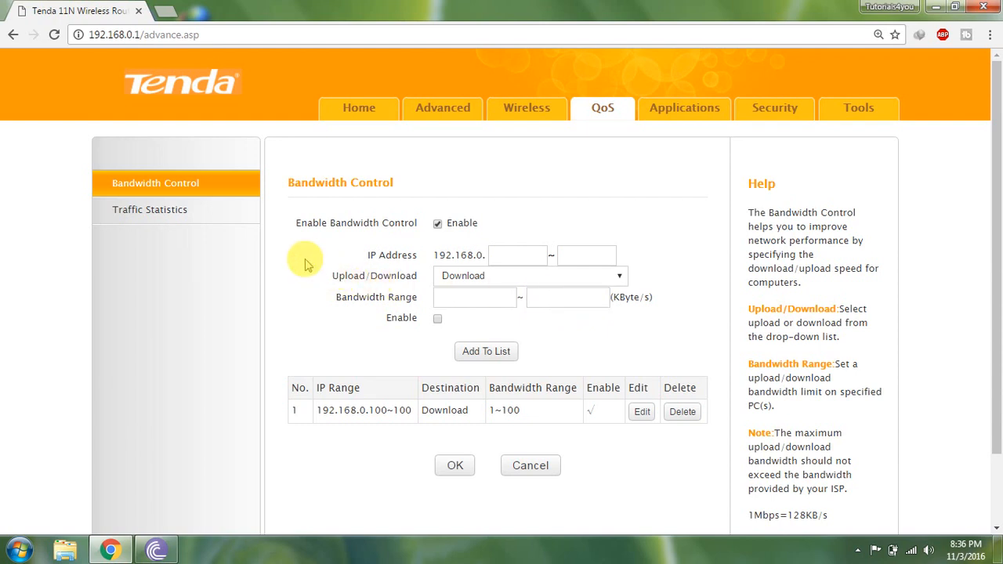